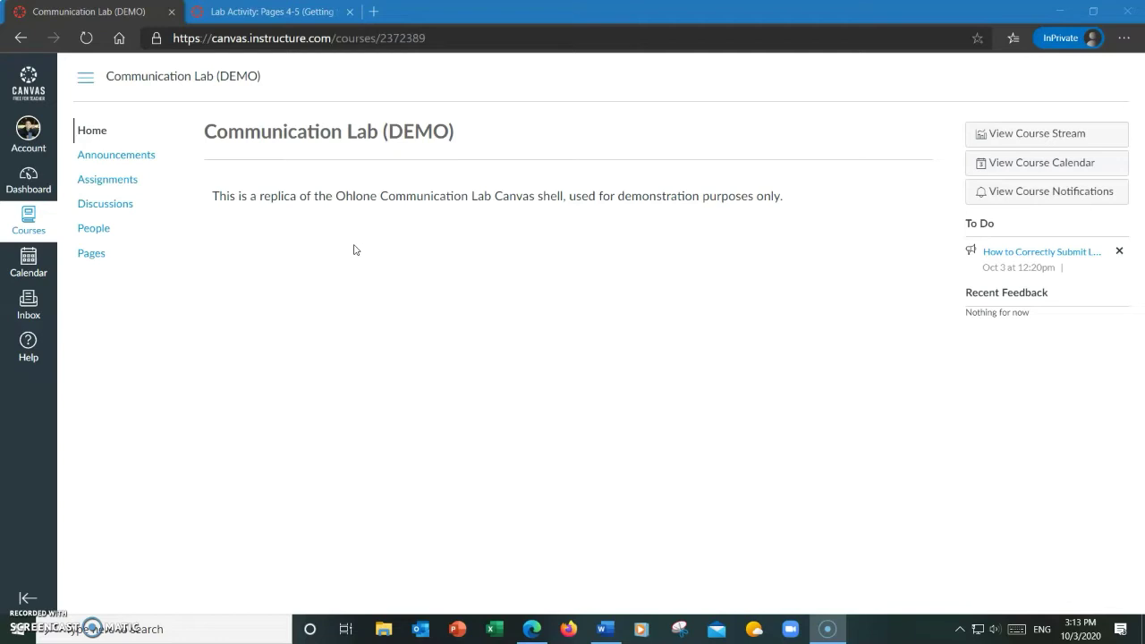
Browse the DEMO-101A Assignments list and open 'Lab Activity: Pages 4-5 (Getting Started with Research)'.
left_click(116, 188)
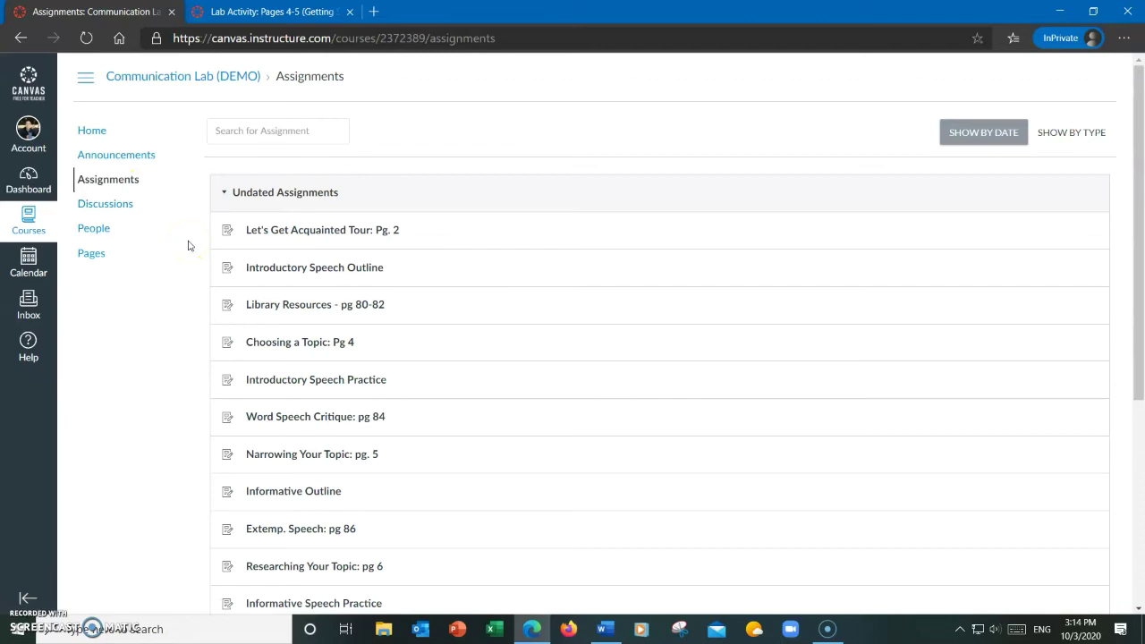
scroll(192, 237, "down", 3)
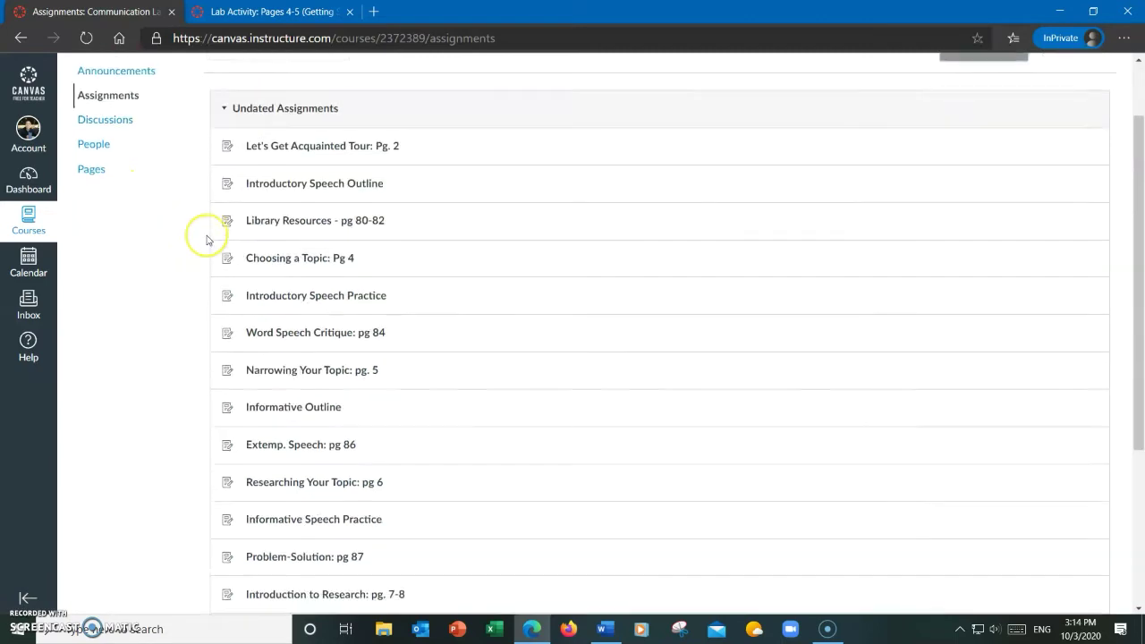
scroll(205, 239, "up", 3)
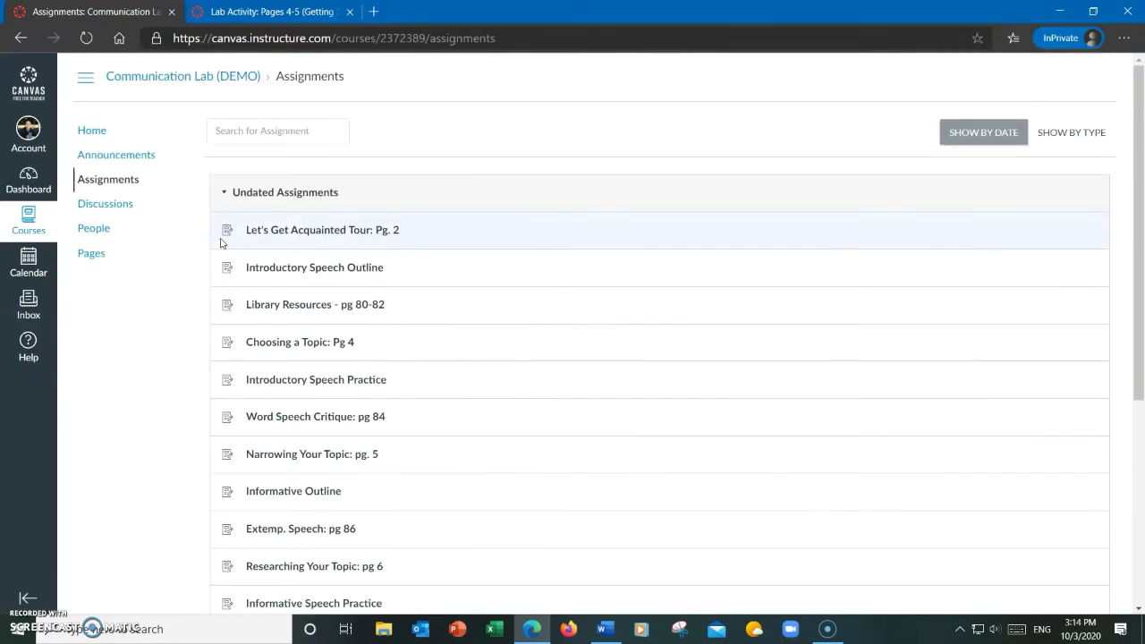
left_click(188, 261)
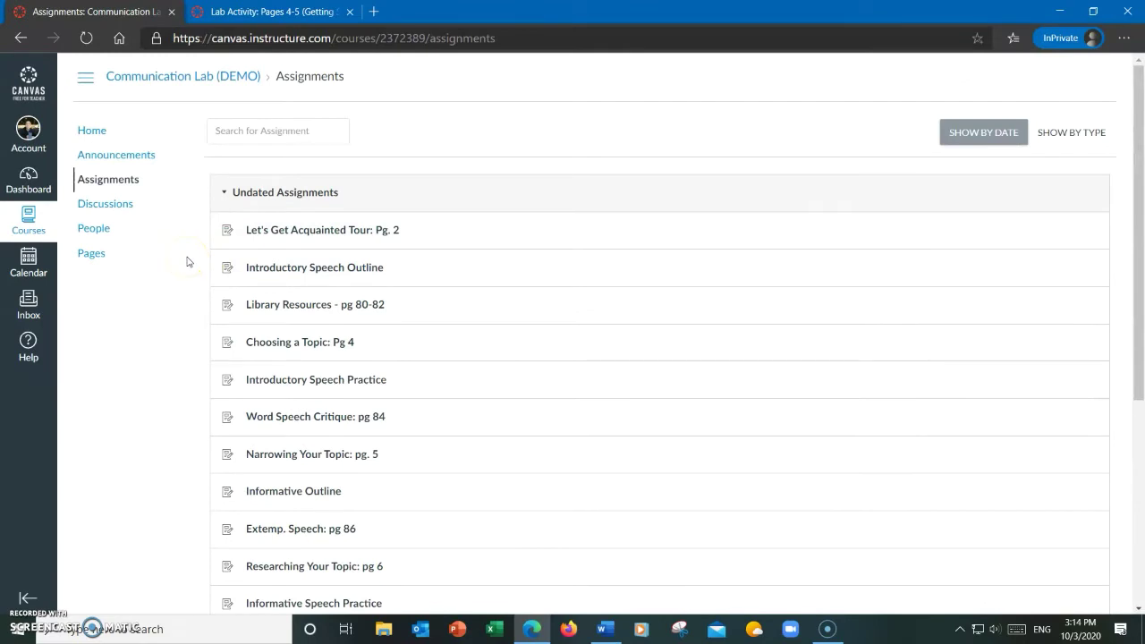
left_click(151, 268)
left_click(159, 284)
Highlight '4-5' in the Lab Activity title, then return to the Communication Lab assignment list.
left_click(269, 12)
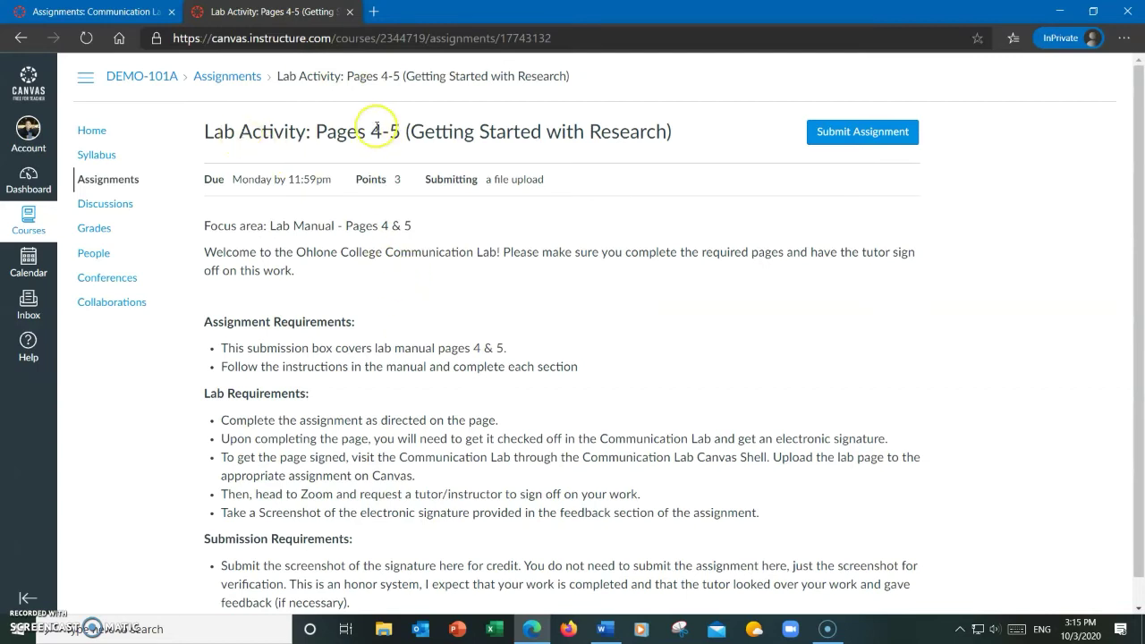
left_click_drag(370, 132, 401, 131)
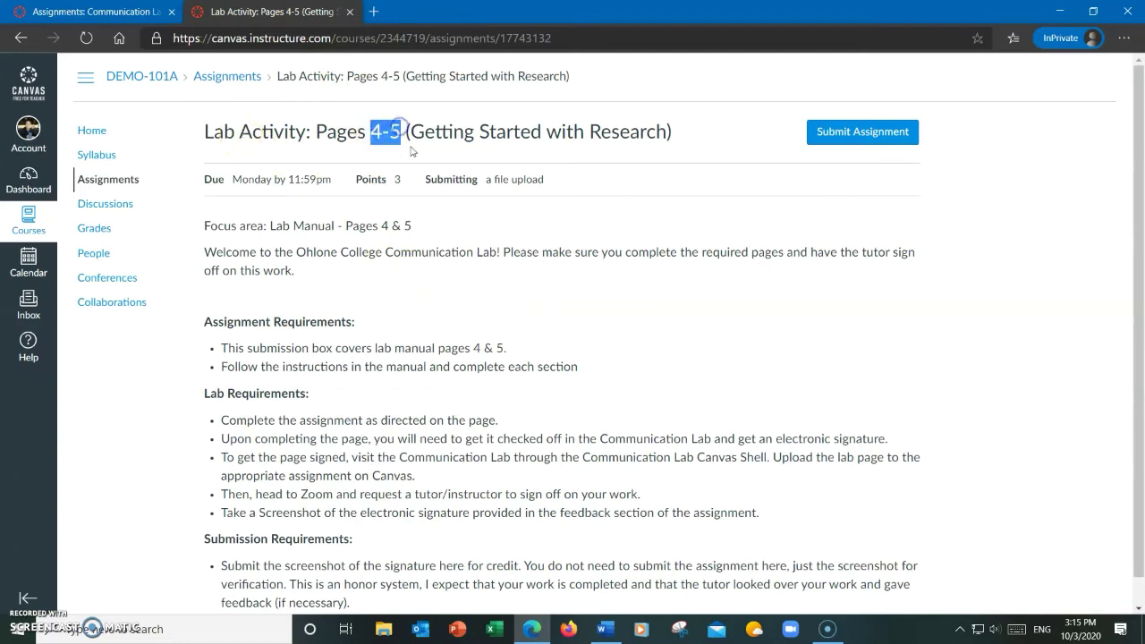
left_click(521, 210)
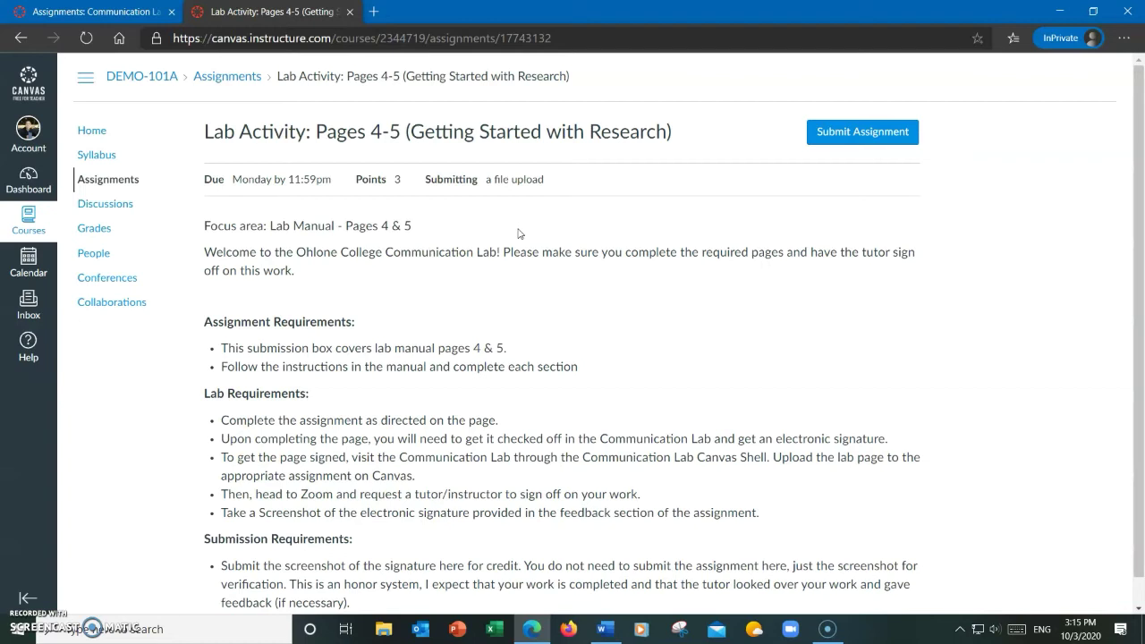
left_click(473, 92)
key("ctrl+shift+Tab")
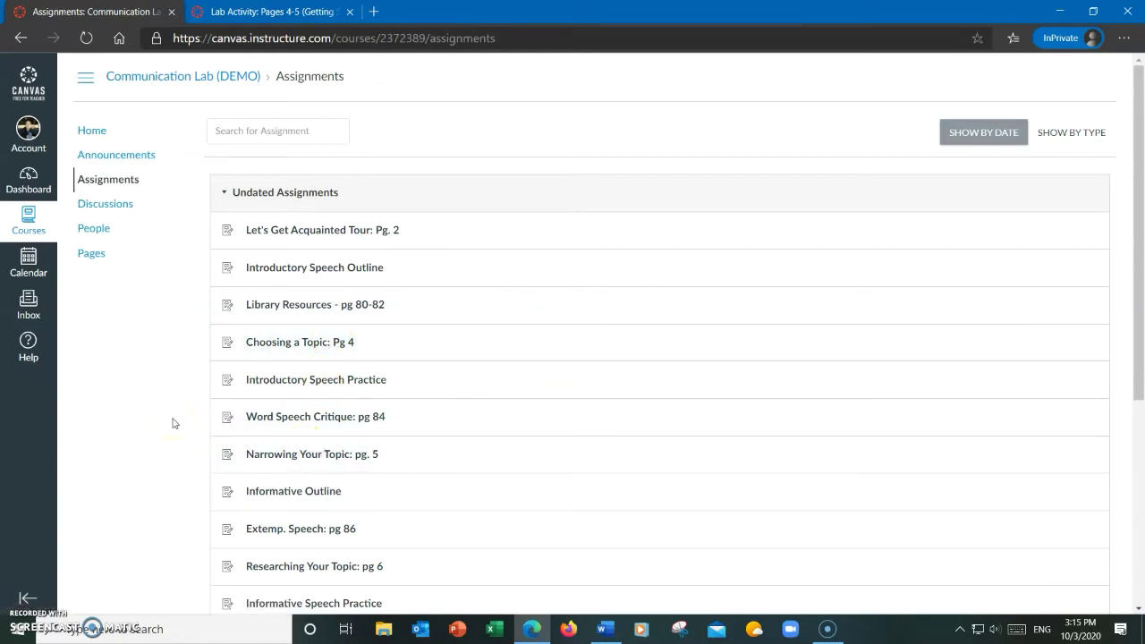
Submit Page 4 DEMO.docx to 'Choosing a Topic: Pg 4' and go back to Assignments.
left_click(291, 344)
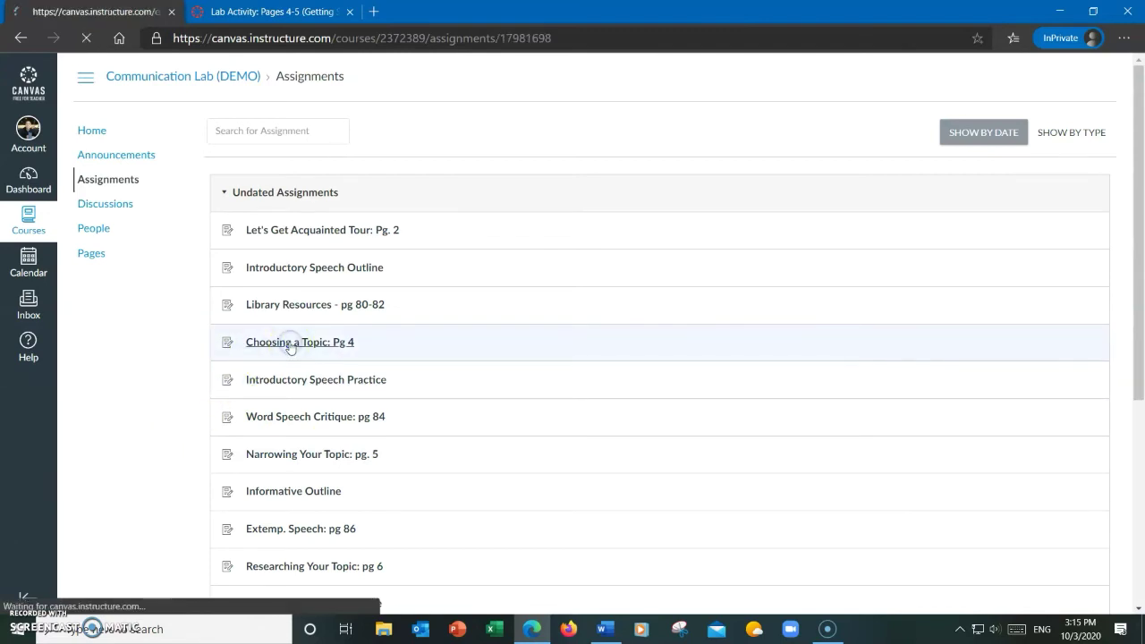
left_click(889, 134)
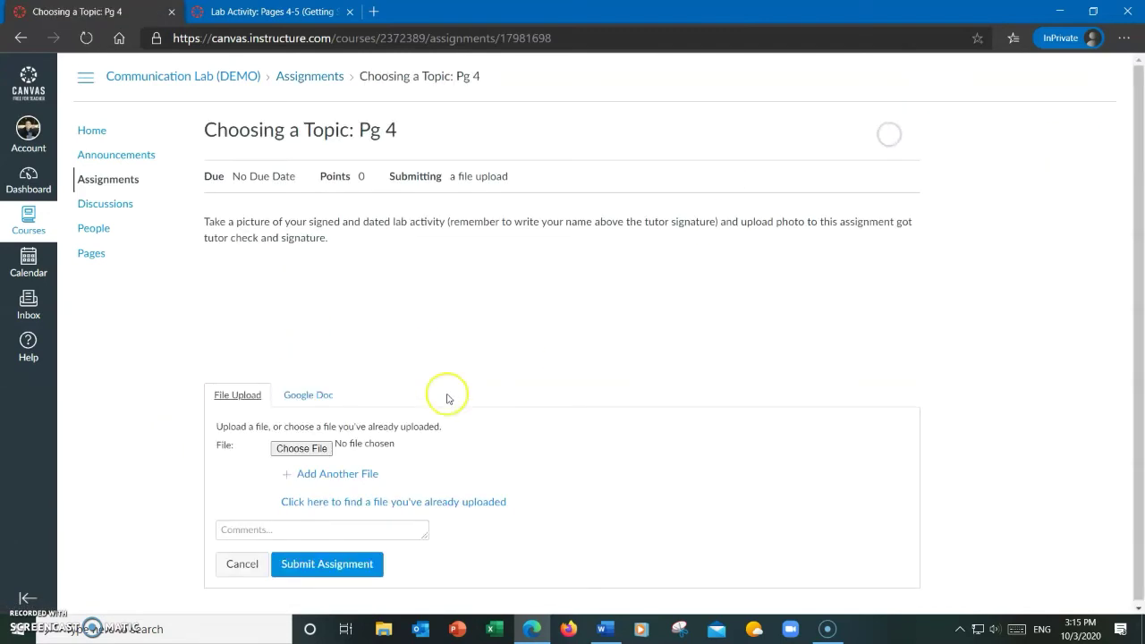
left_click(320, 448)
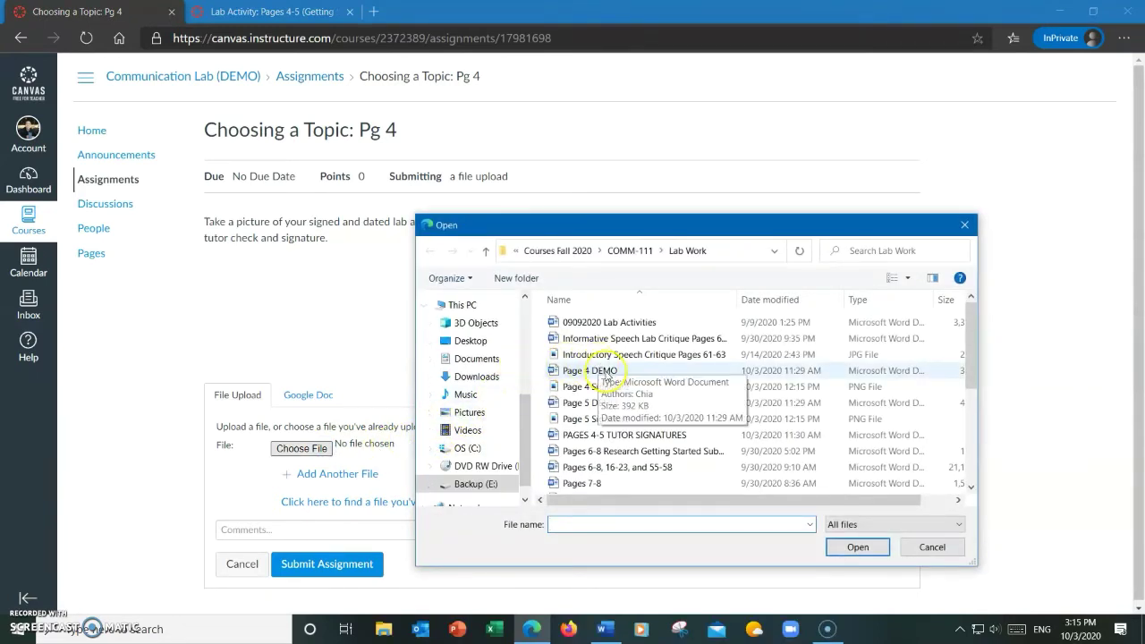
double_click(607, 370)
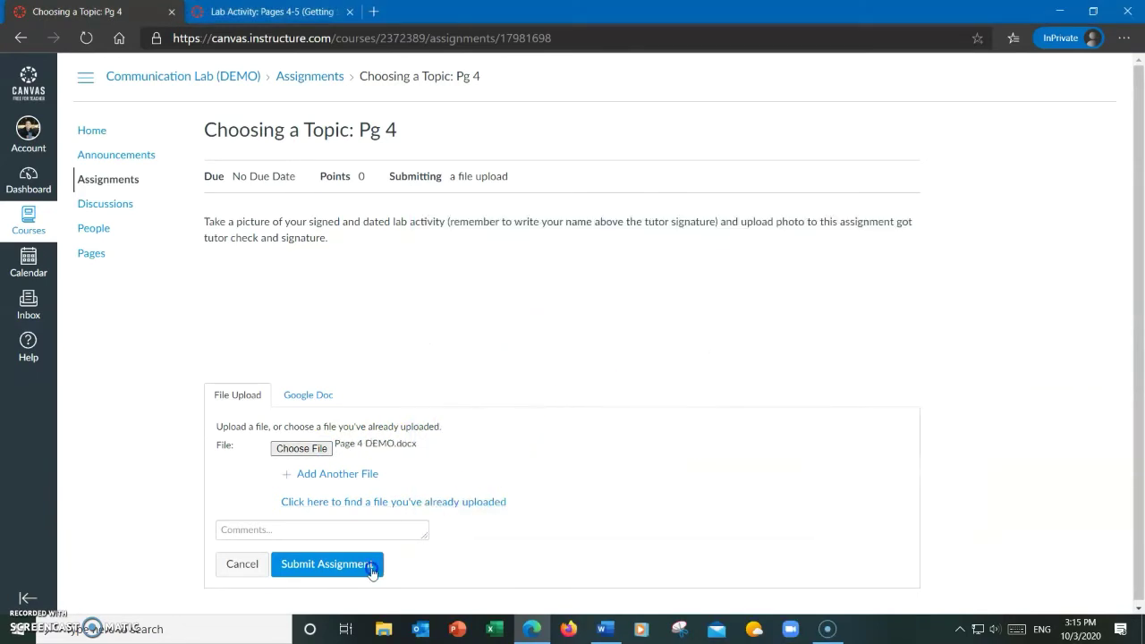
left_click(372, 571)
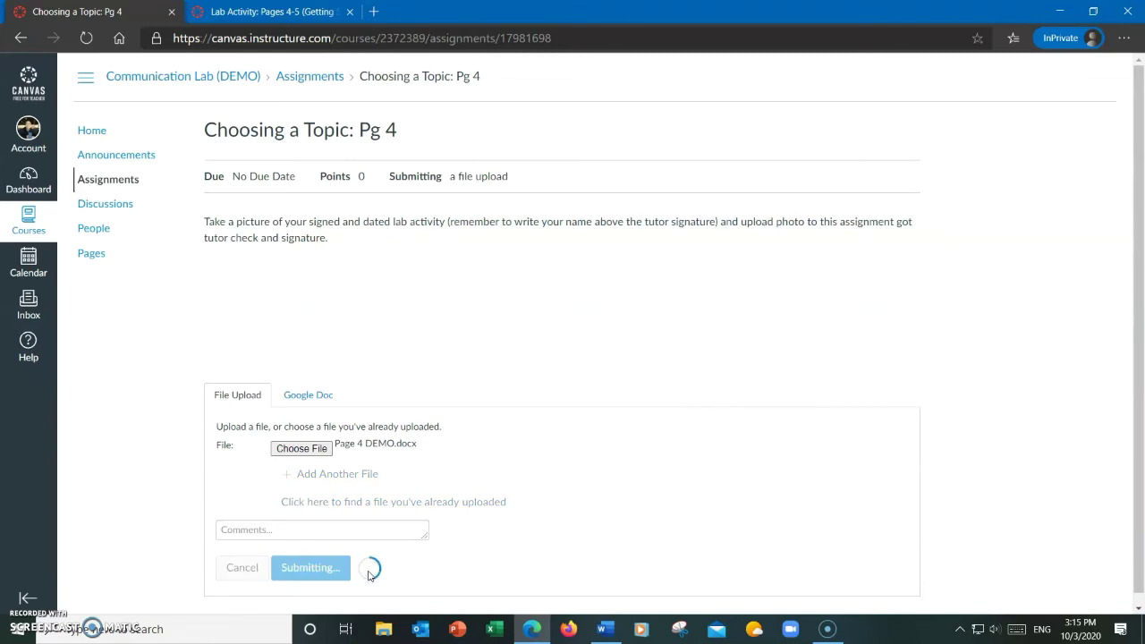
left_click(371, 563)
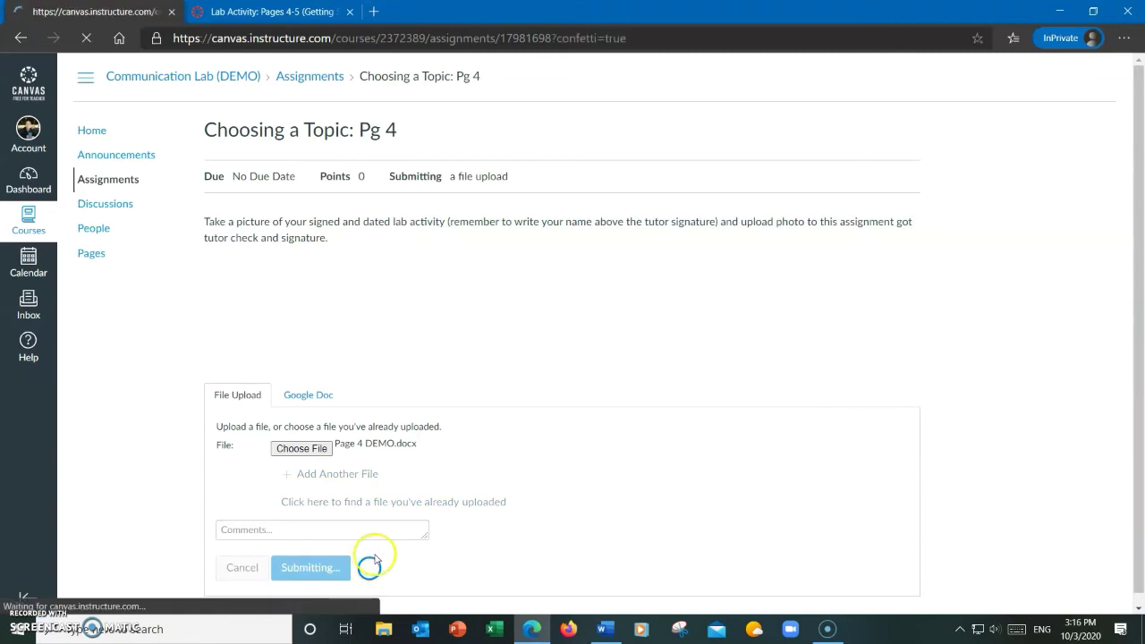
left_click(313, 80)
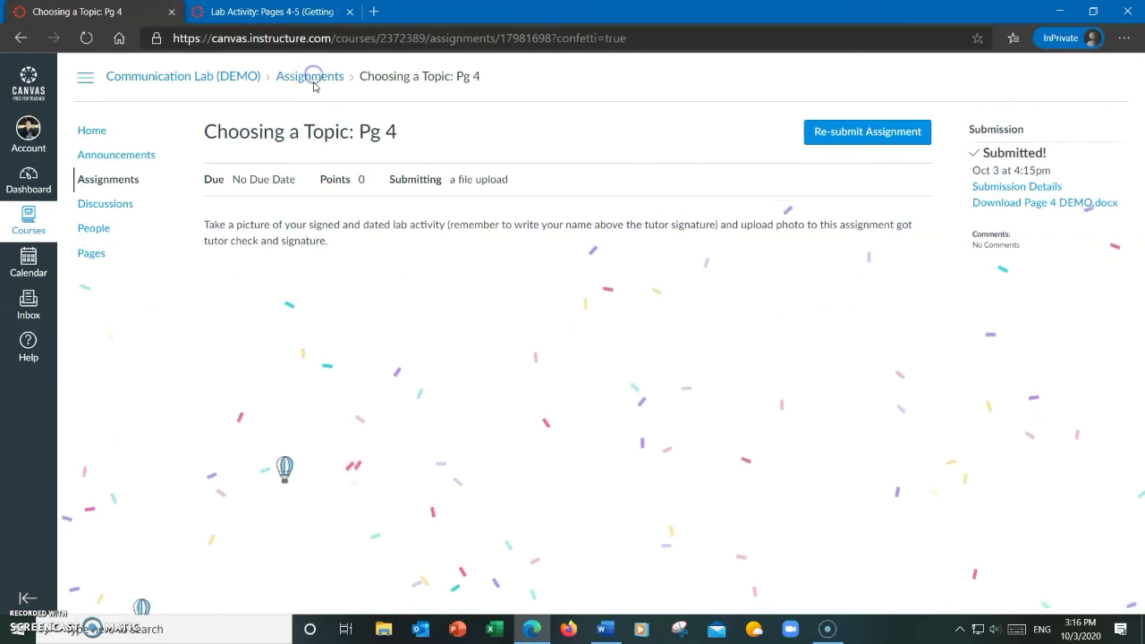
left_click(307, 79)
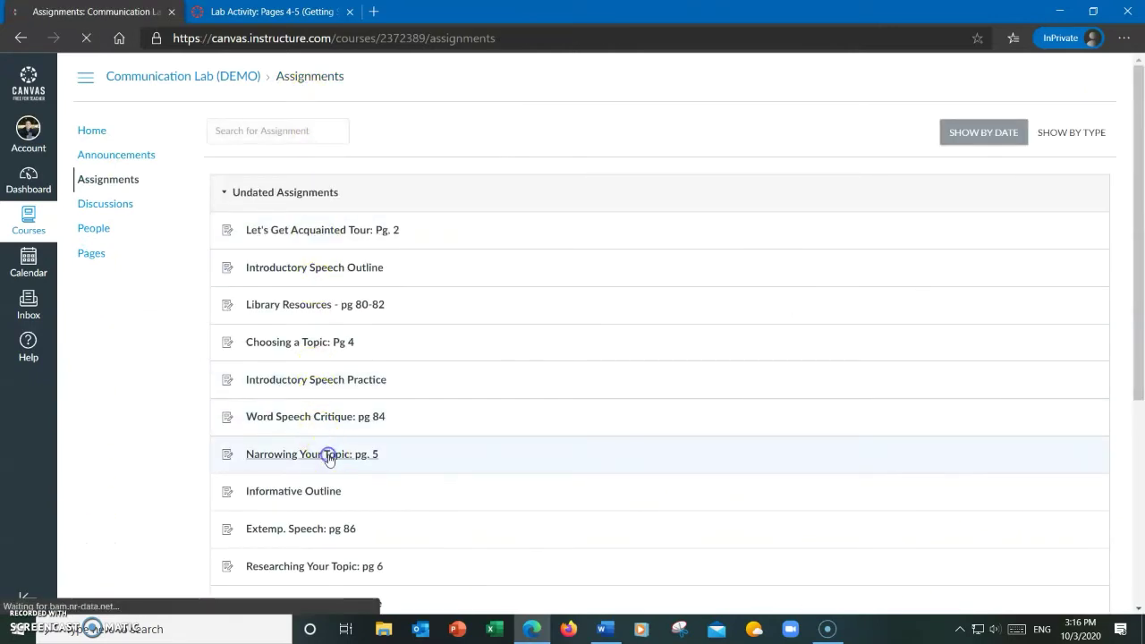
Upload Page 5 DEMO.docx to 'Narrowing Your Topic: pg. 5', then return to Assignments.
left_click(328, 457)
left_click(888, 140)
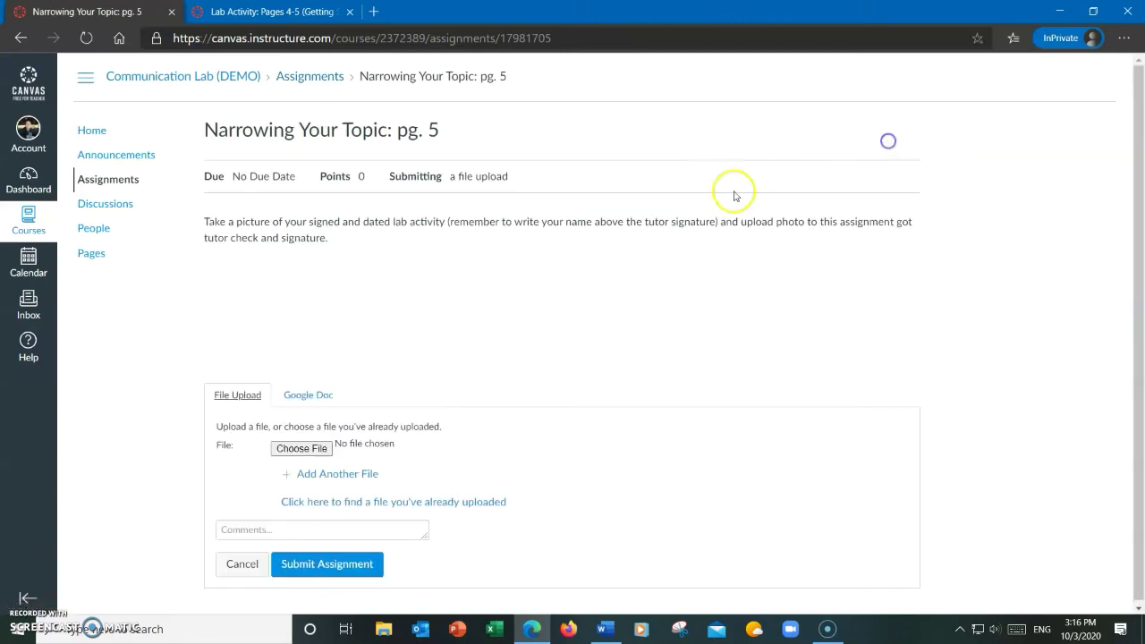
left_click(327, 449)
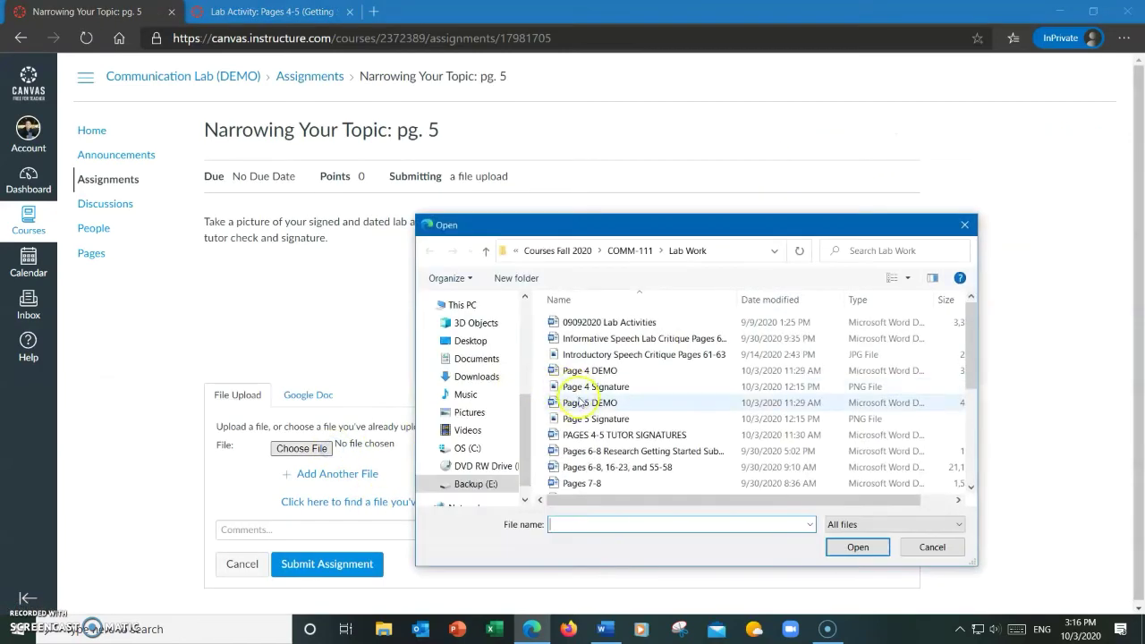
double_click(580, 402)
left_click(346, 563)
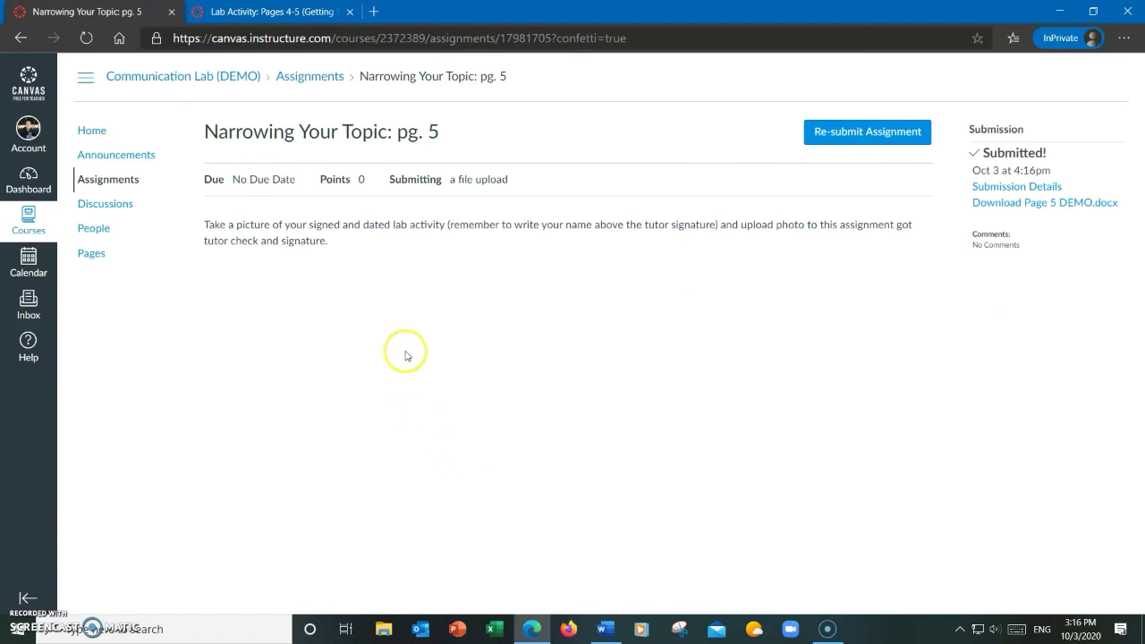
left_click(310, 77)
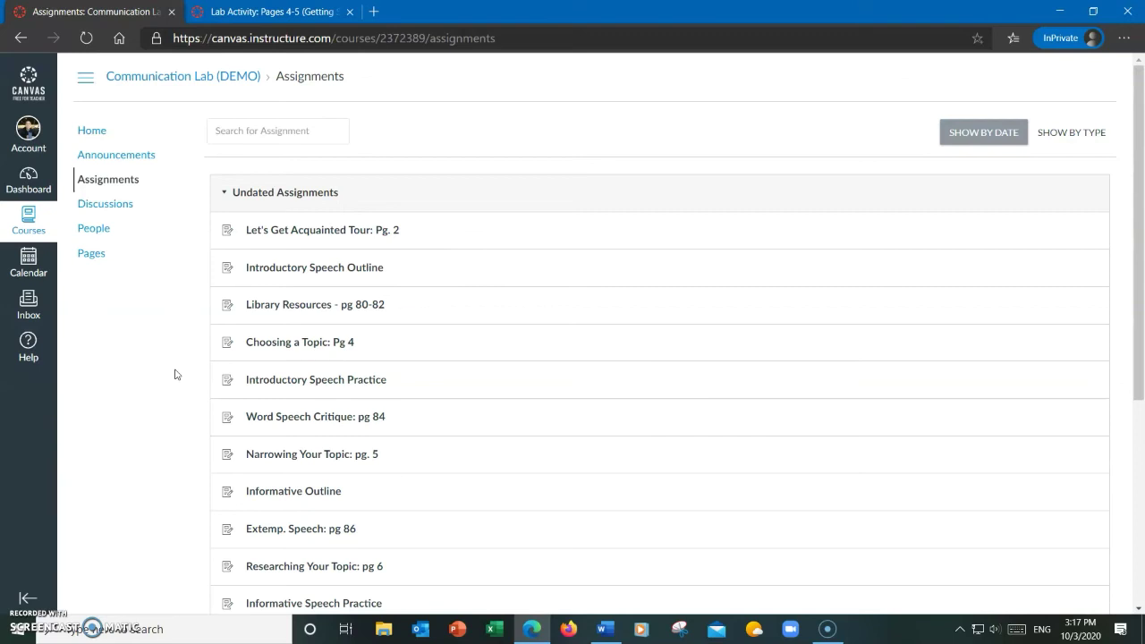
Open 'Choosing a Topic: Pg 4' and 'Narrowing Your Topic: pg. 5' in new tabs.
right_click(281, 343)
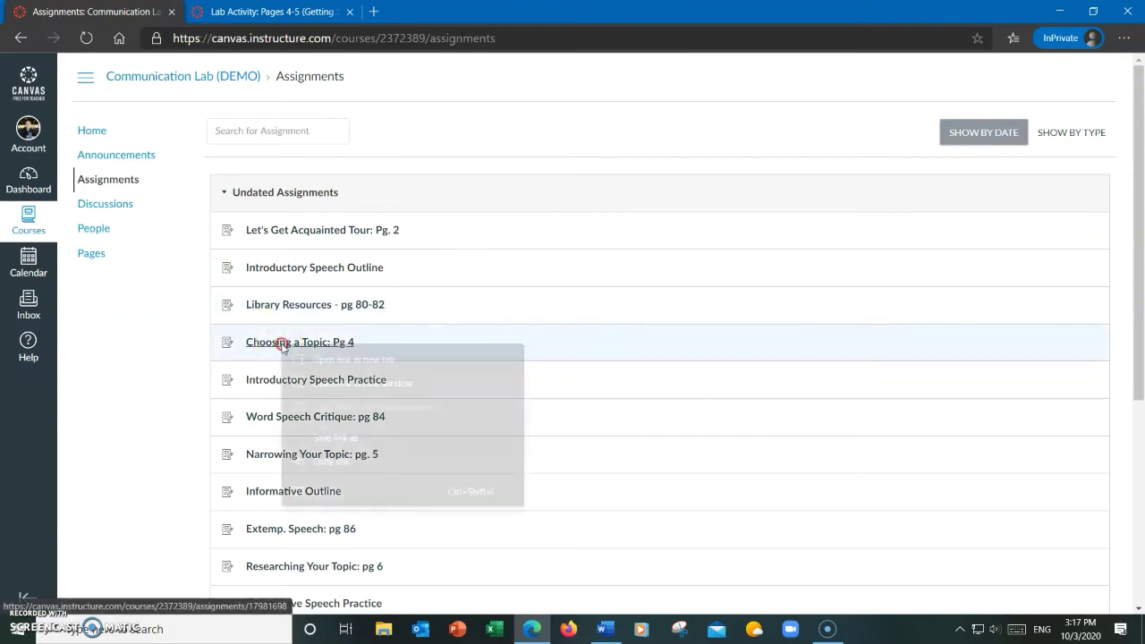
left_click(336, 359)
right_click(359, 455)
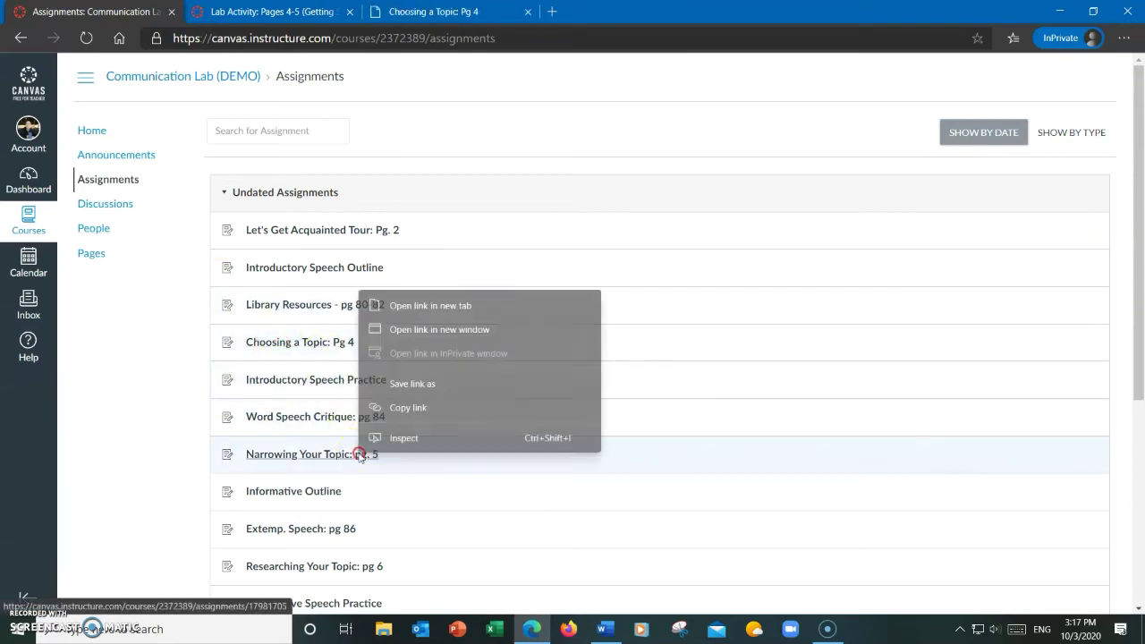
left_click(474, 306)
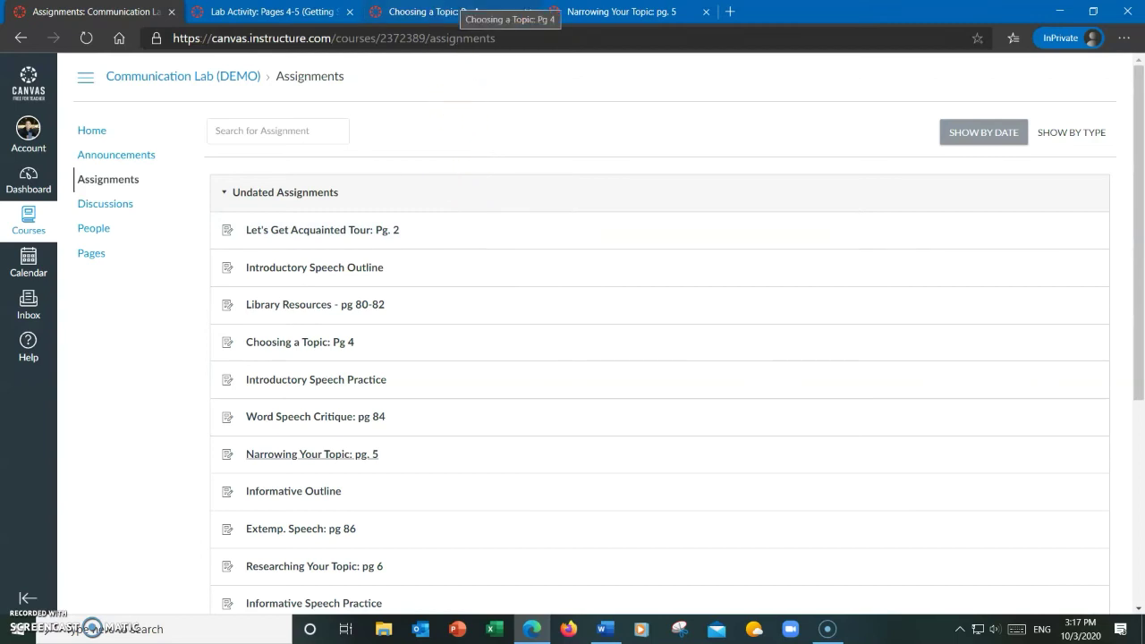
Review both graded assignments' tutor signature comments, ending on the Pg 4 tab.
left_click(501, 11)
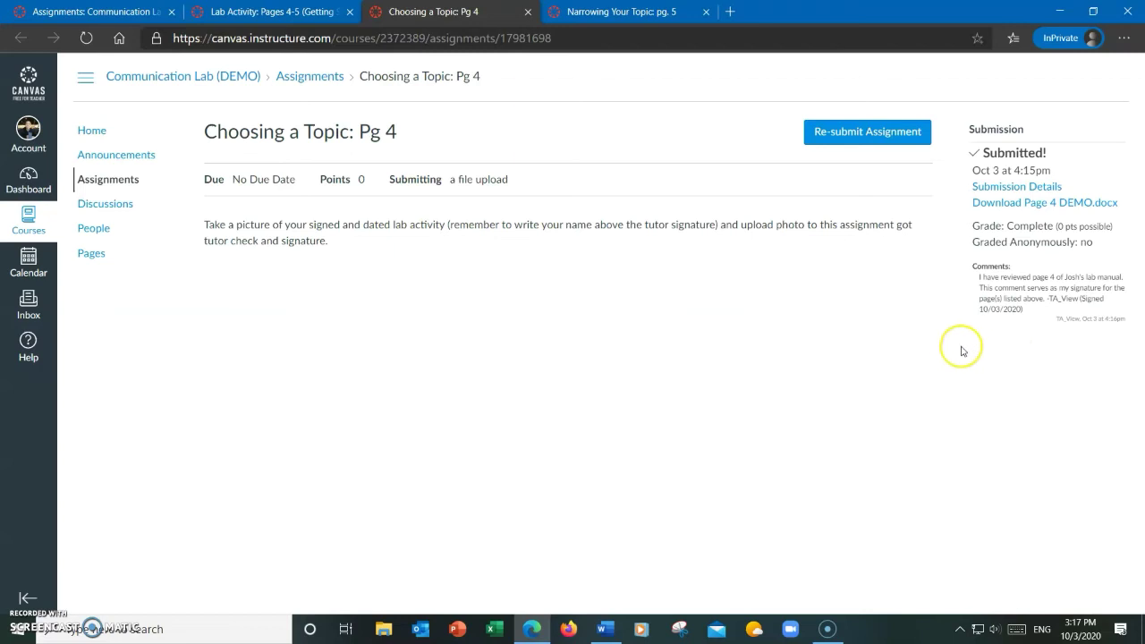
key("ctrl+Tab")
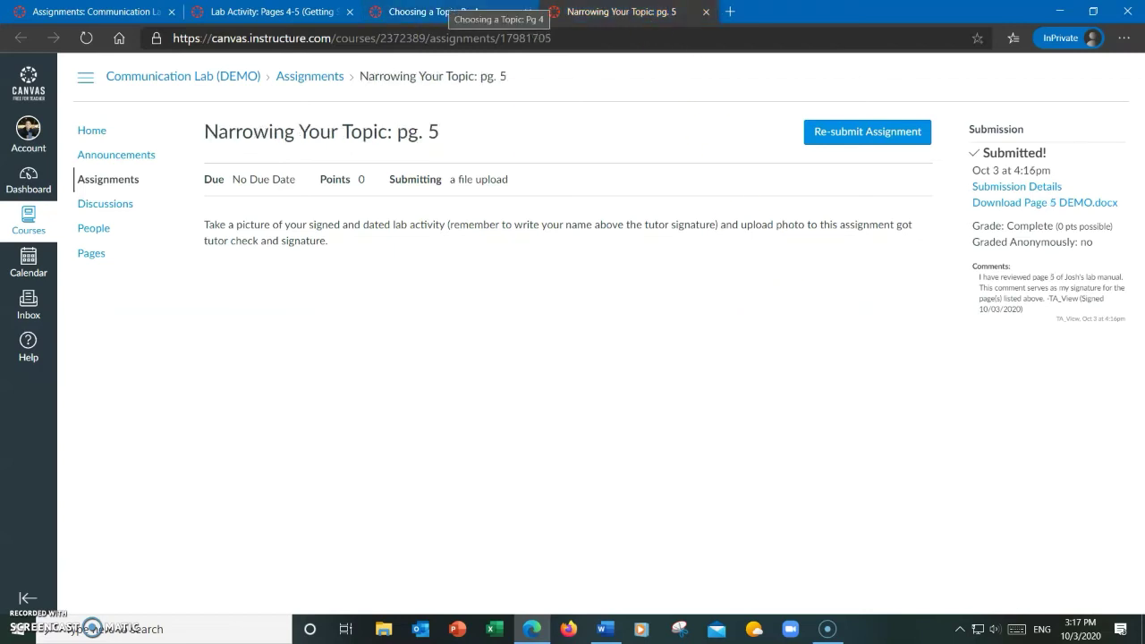
left_click(447, 11)
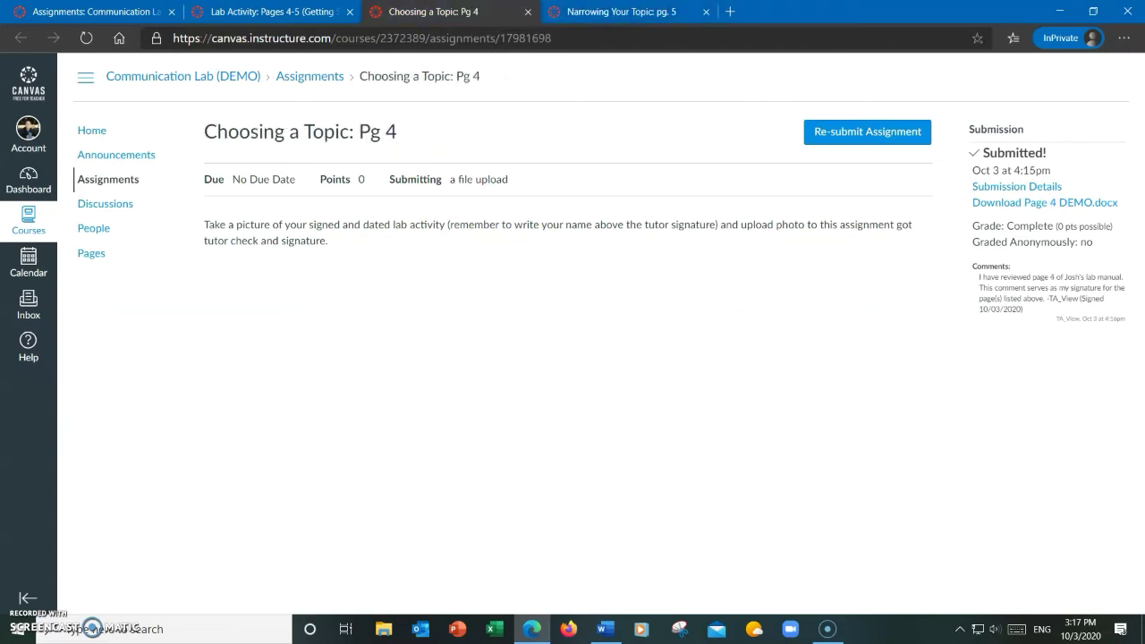
Snip the entire graded Choosing a Topic: Pg 4 page with Snipping Tool.
left_click(679, 628)
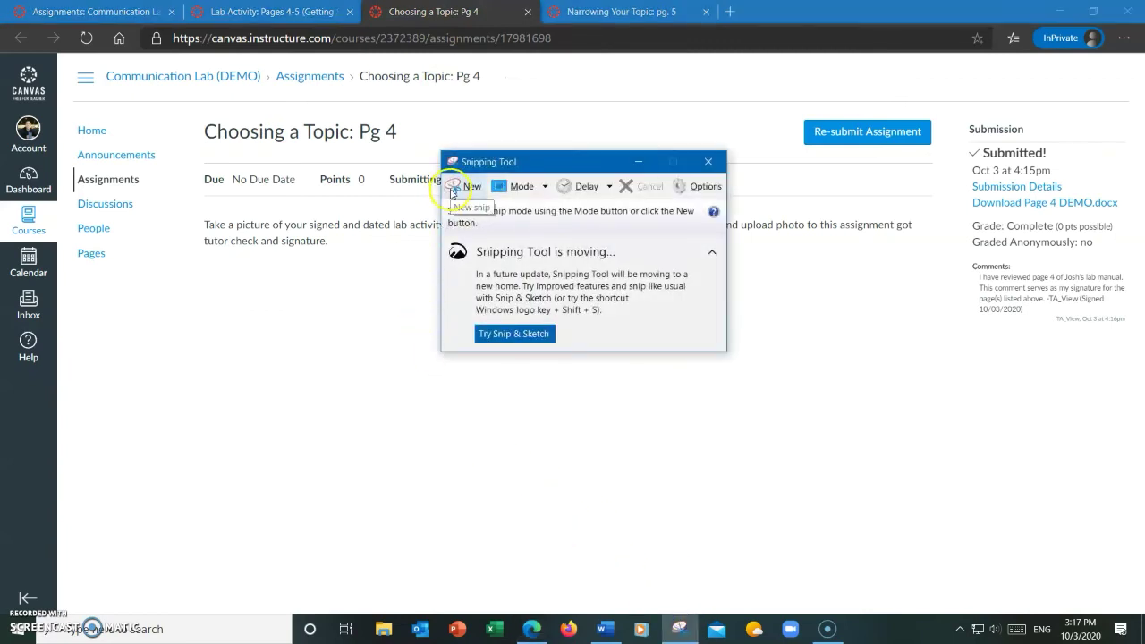
left_click(451, 191)
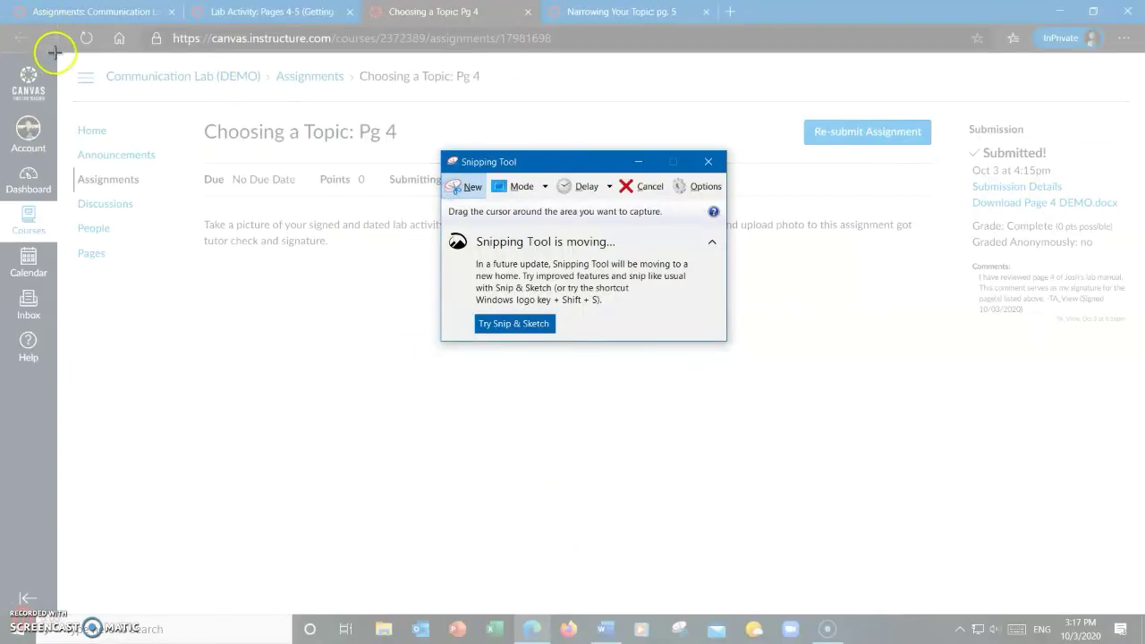
left_click_drag(1, 55, 1142, 605)
Paste the Pg 4 screenshot into the PAGES 4-5 TUTOR SIGNATURES document.
left_click(598, 630)
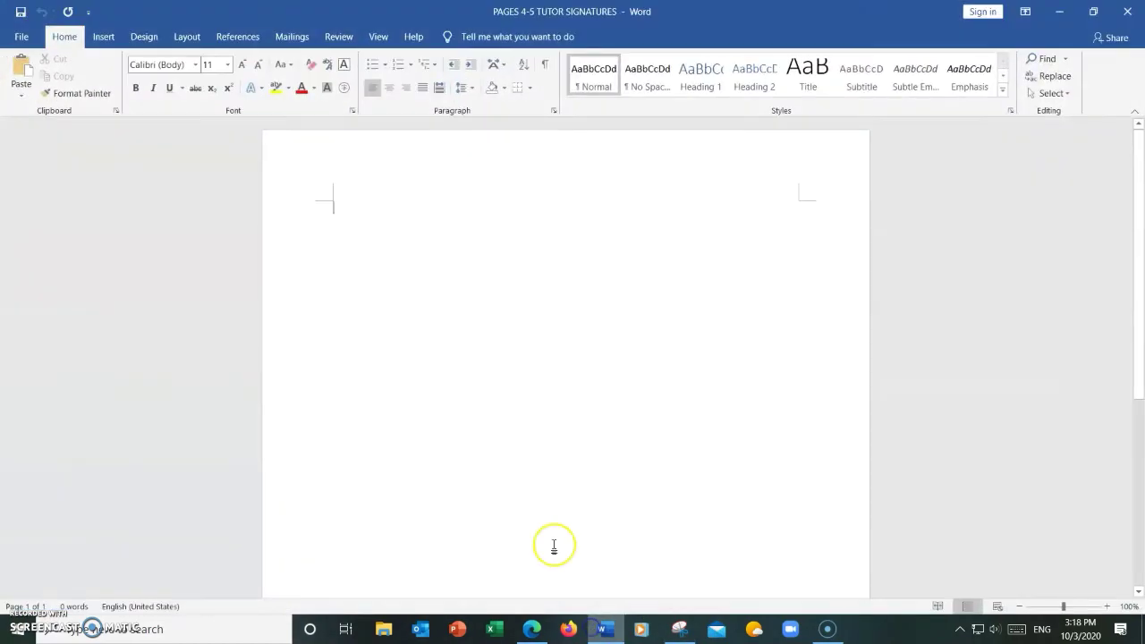
key("ctrl+v")
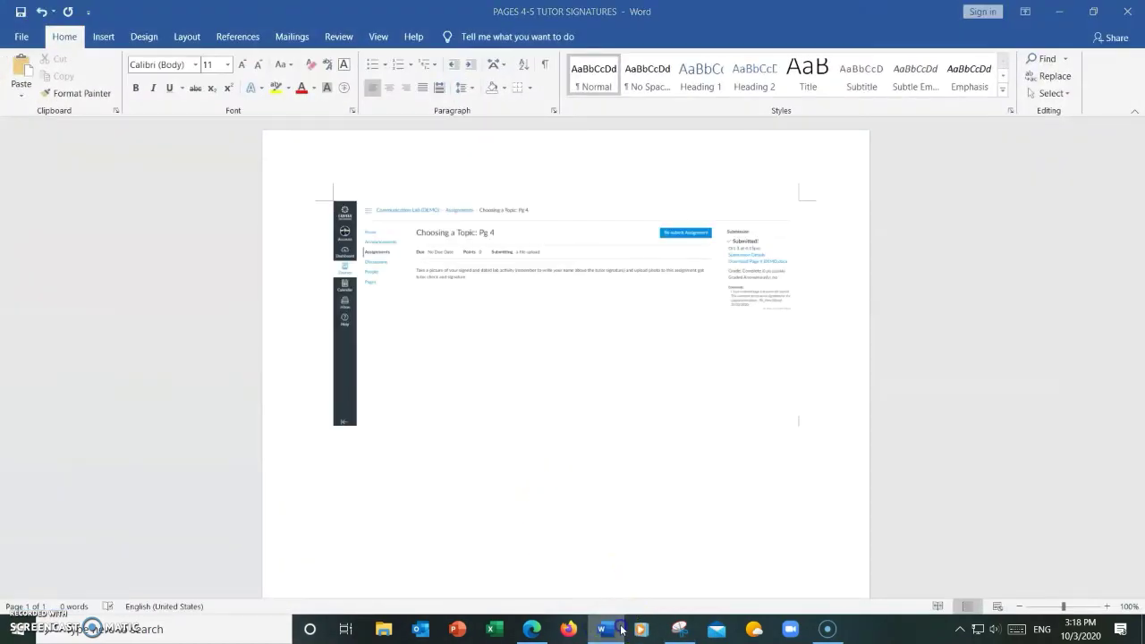
left_click(679, 630)
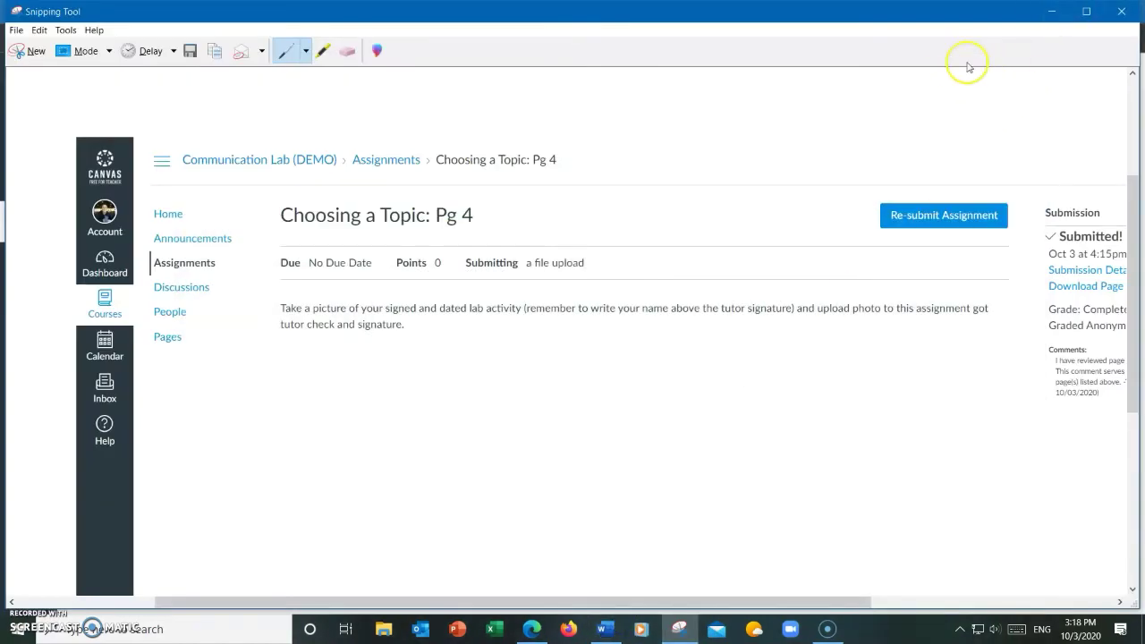
left_click(1051, 11)
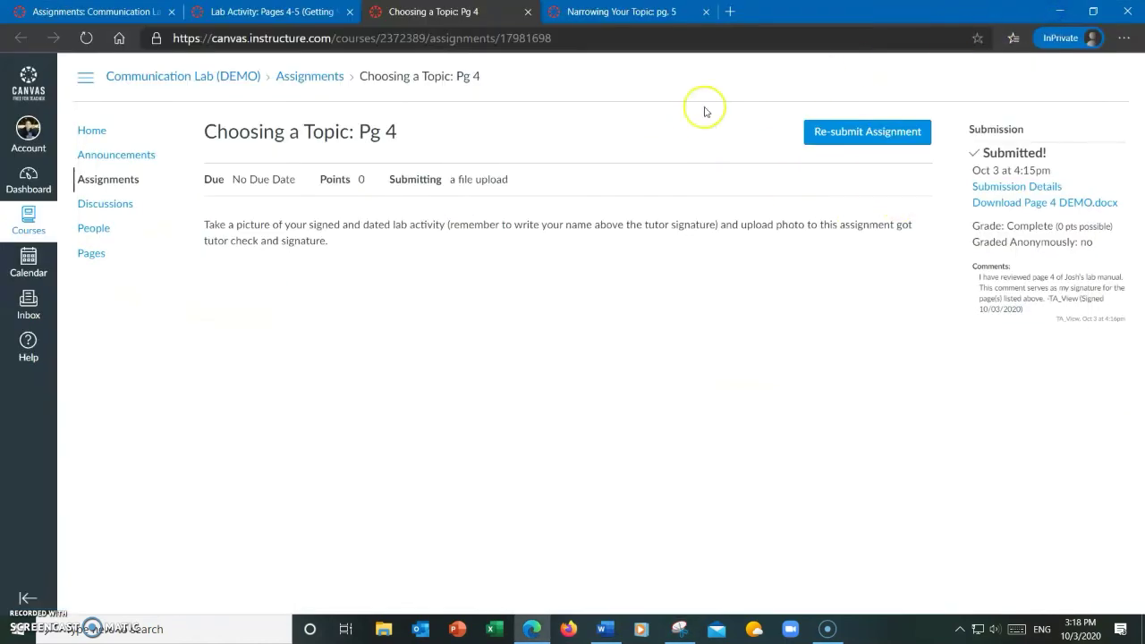
Snip the graded pg. 5 page and paste it below the first screenshot in Word.
left_click(620, 12)
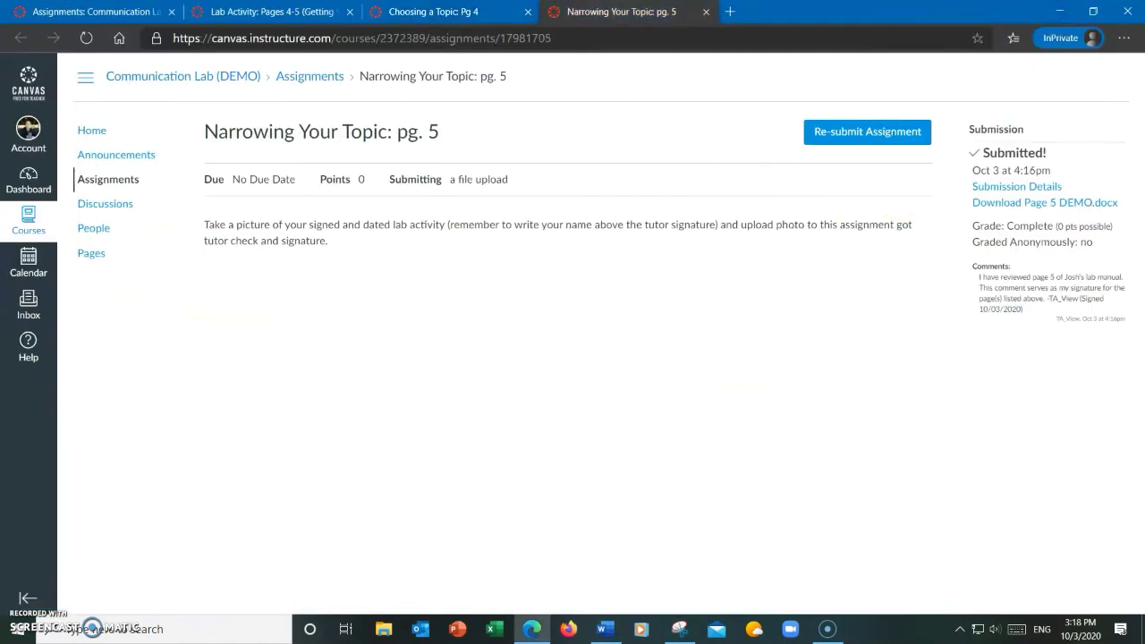
left_click(679, 629)
left_click(22, 54)
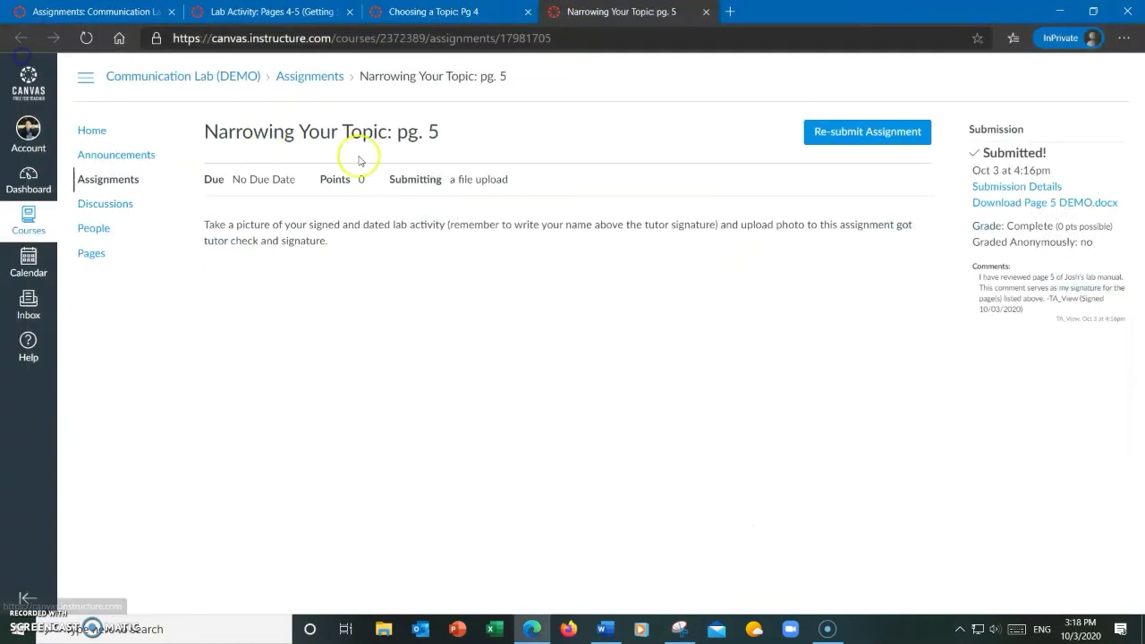
left_click_drag(7, 55, 1134, 604)
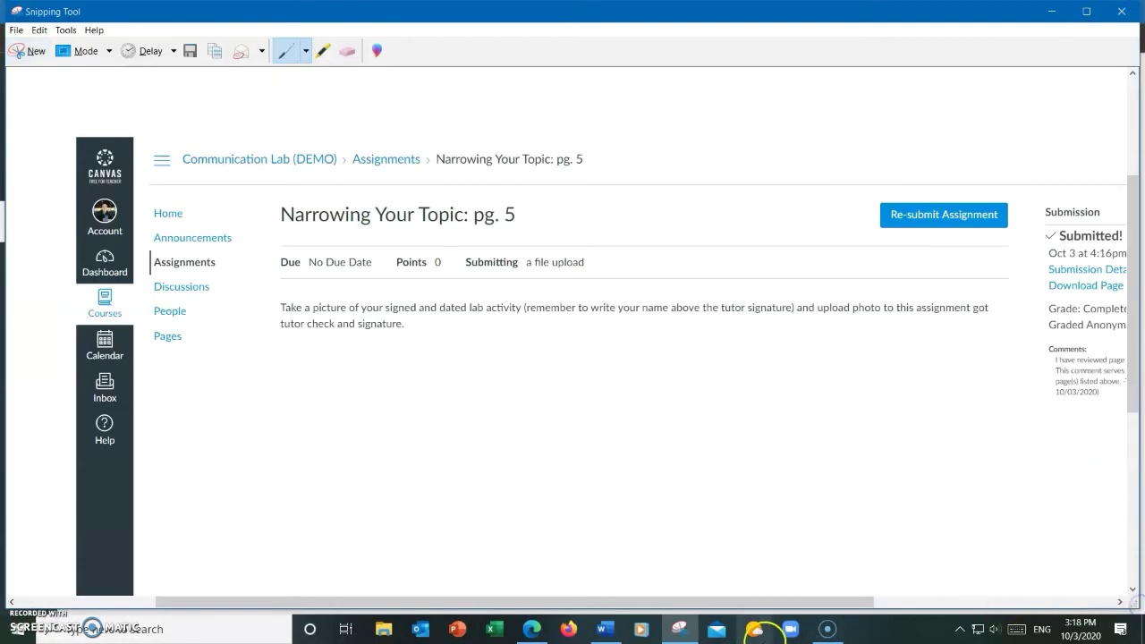
left_click(605, 629)
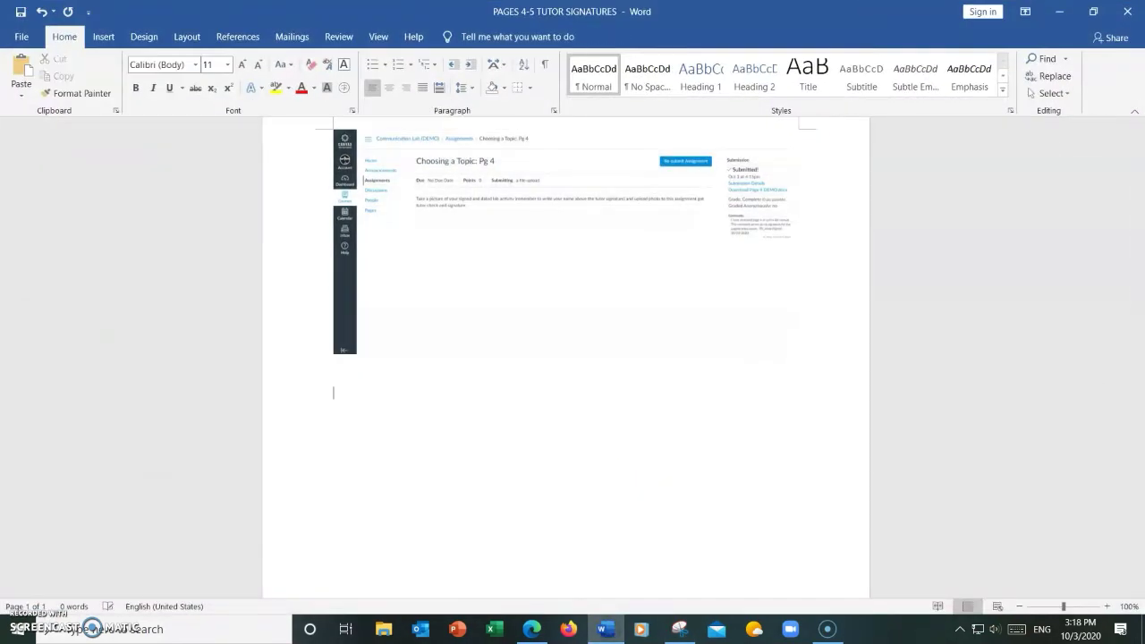
key("ctrl+v")
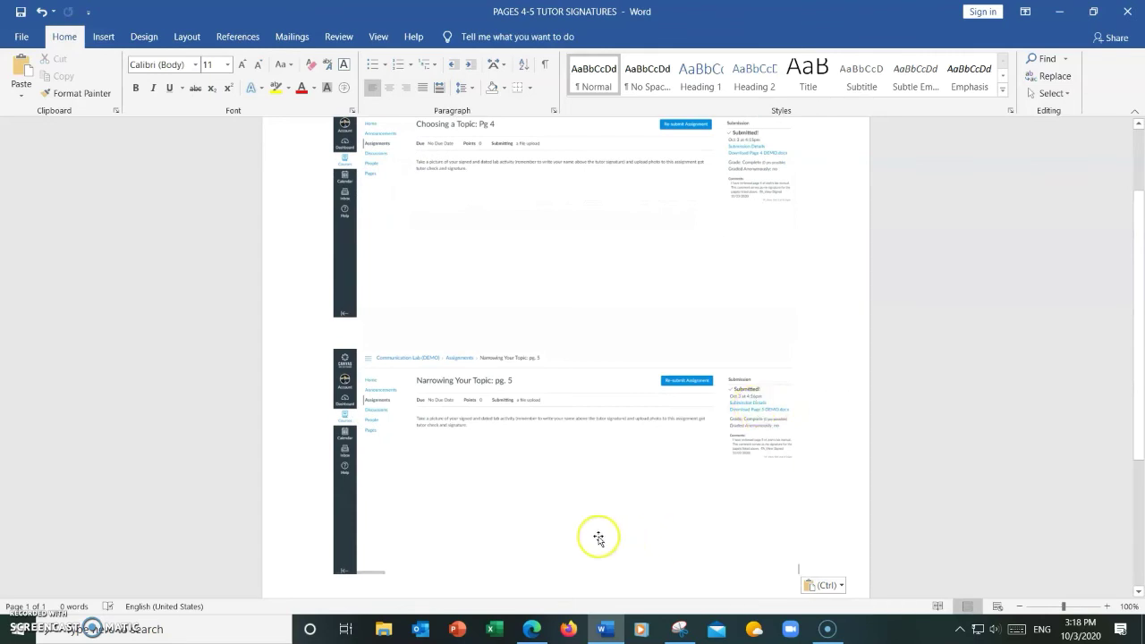
Upload PAGES 4-5 TUTOR SIGNATURES.docx to 'Lab Activity: Pages 4-5 (Getting Started with Research)'.
left_click(533, 626)
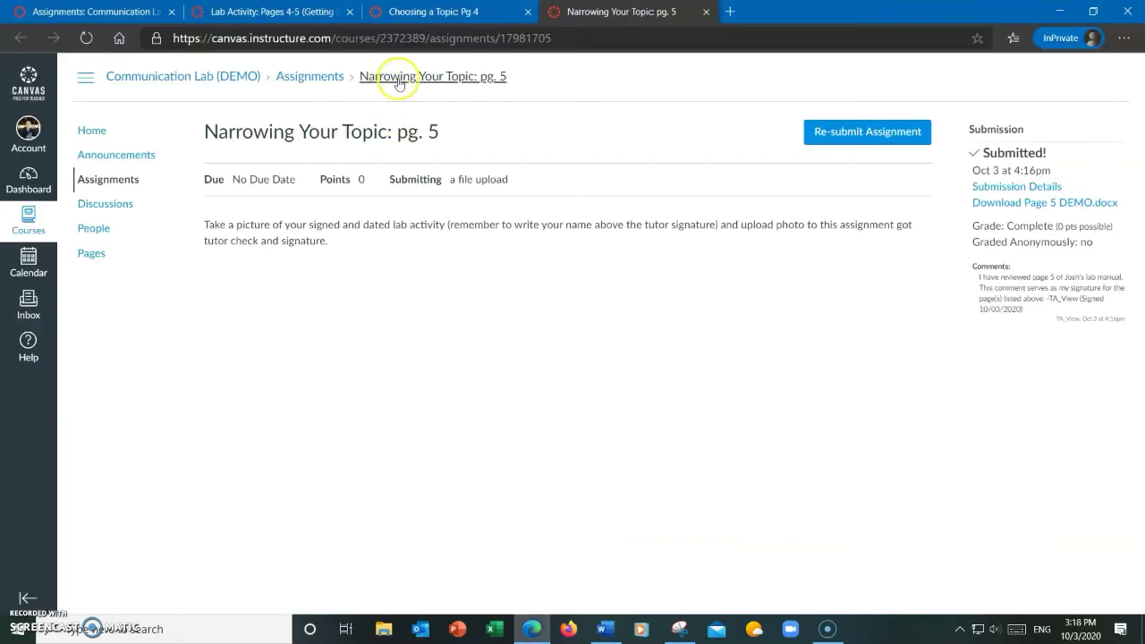
left_click(268, 12)
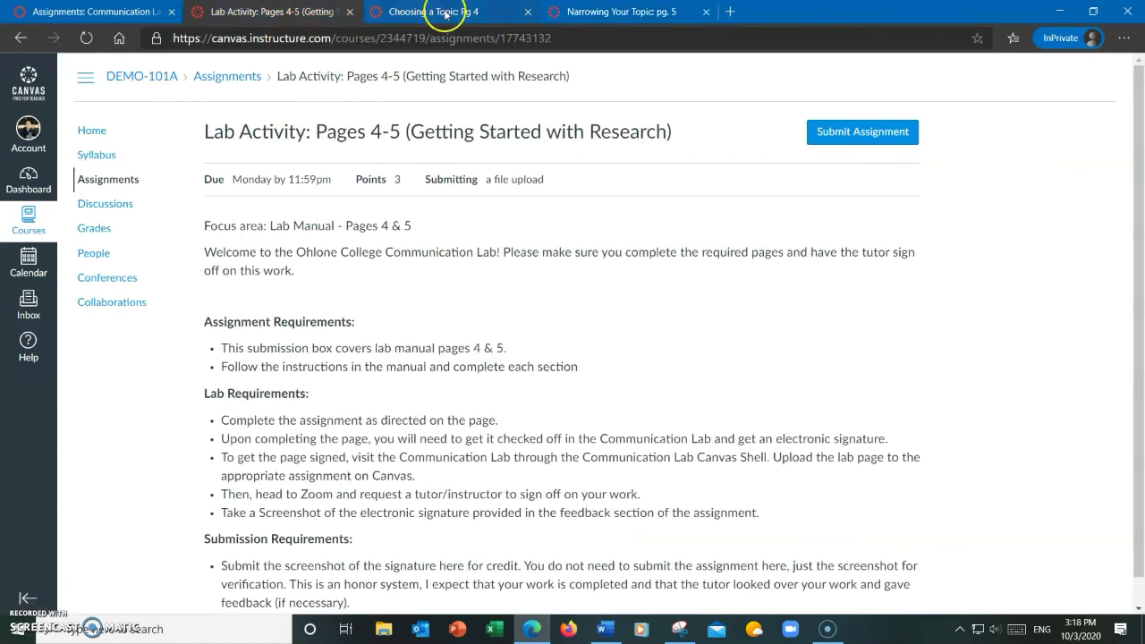
left_click(906, 132)
left_click(336, 445)
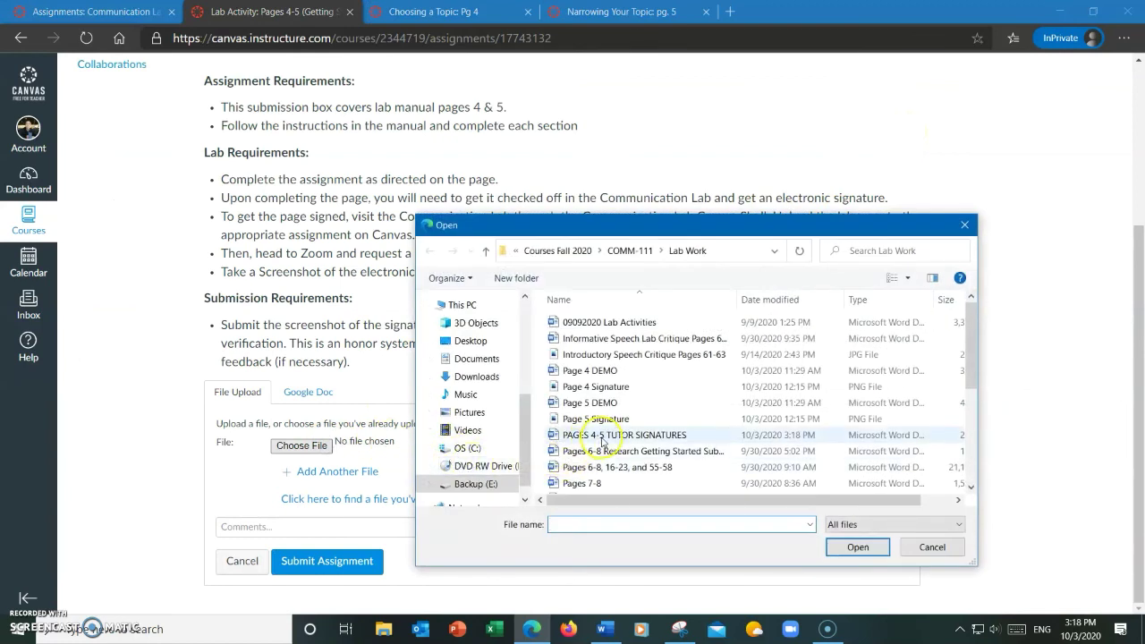
double_click(603, 438)
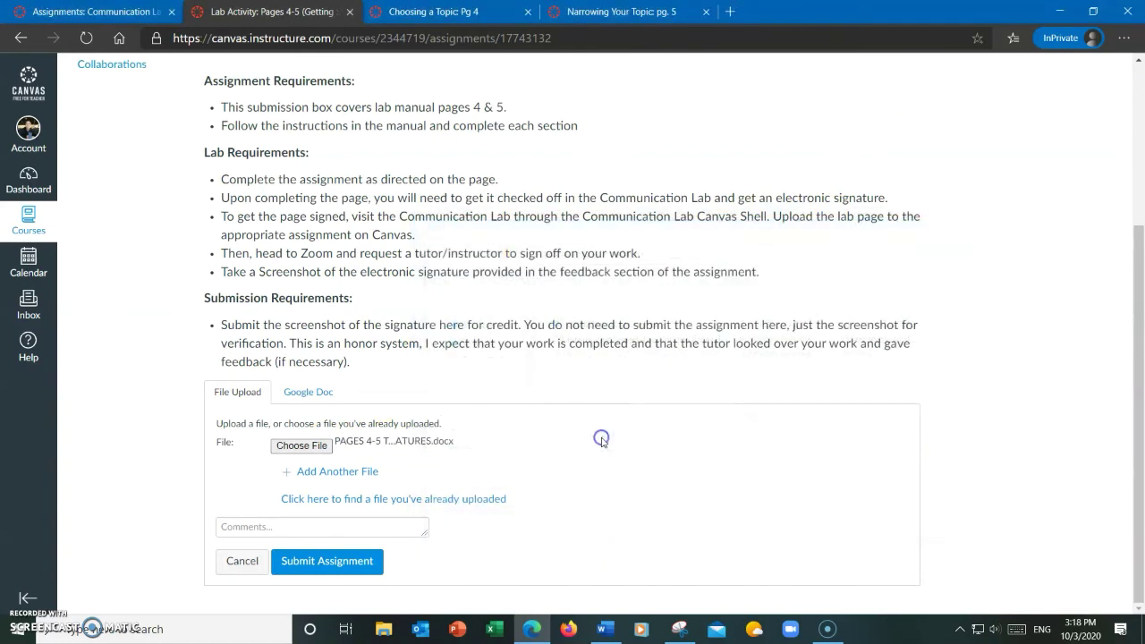
left_click(375, 568)
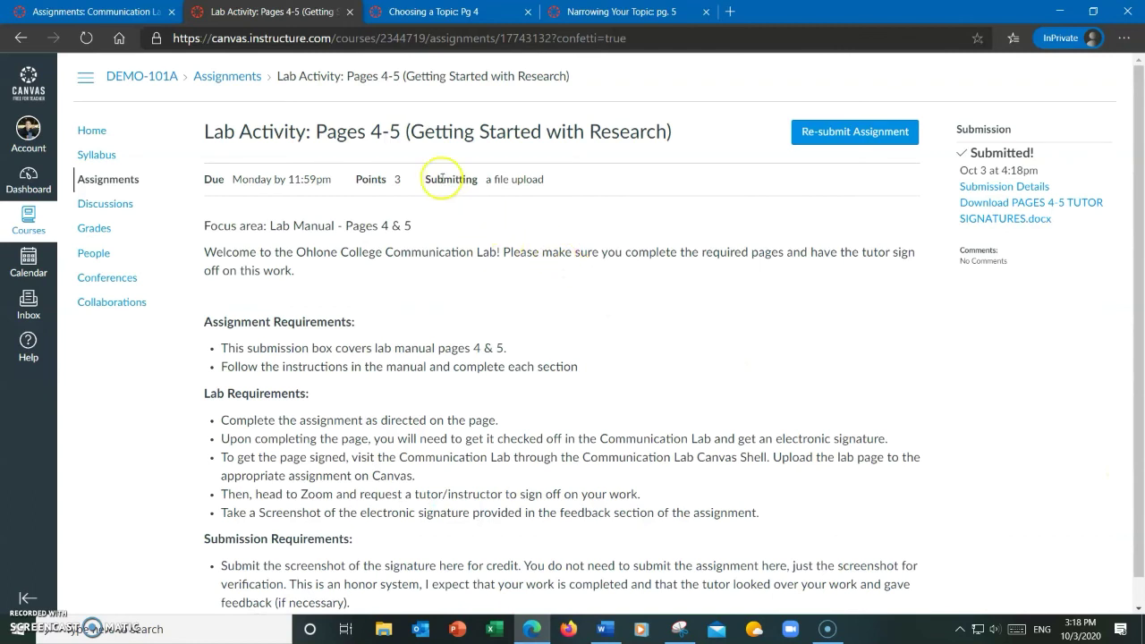
Open the course announcement 'How to Correctly Submit Lab Assignments' from Announcements.
left_click(147, 13)
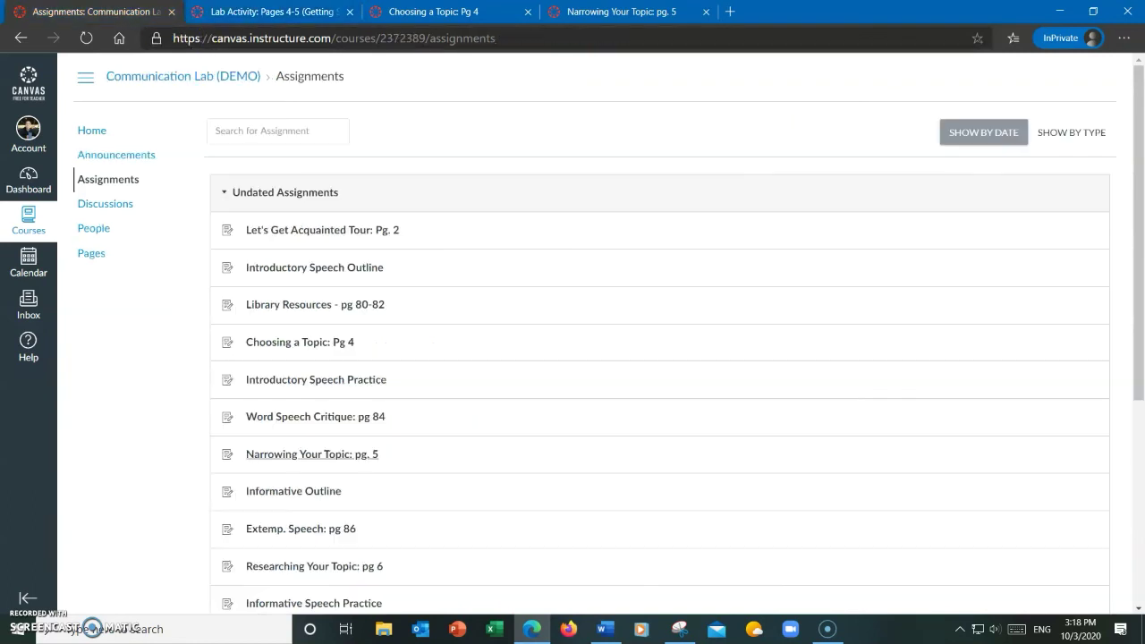
left_click(115, 154)
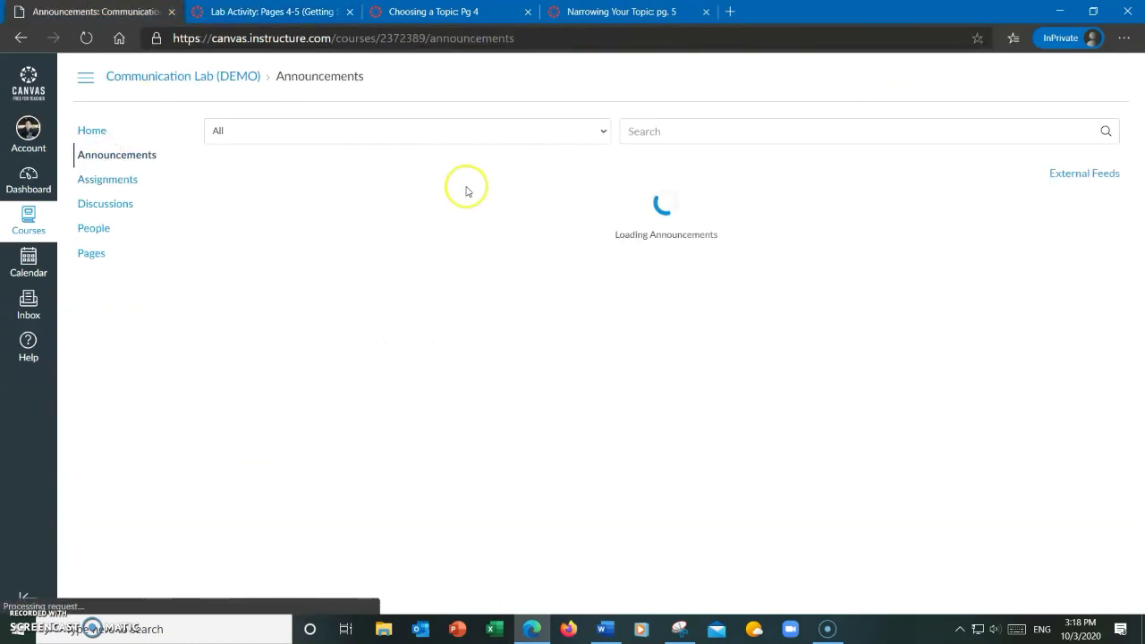
left_click(463, 221)
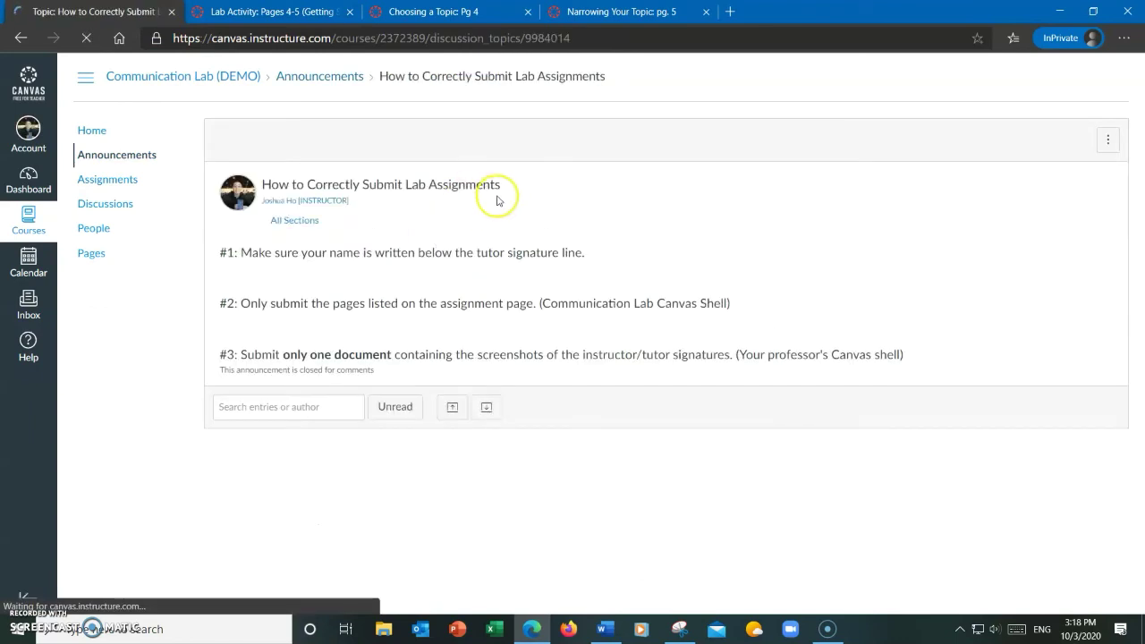